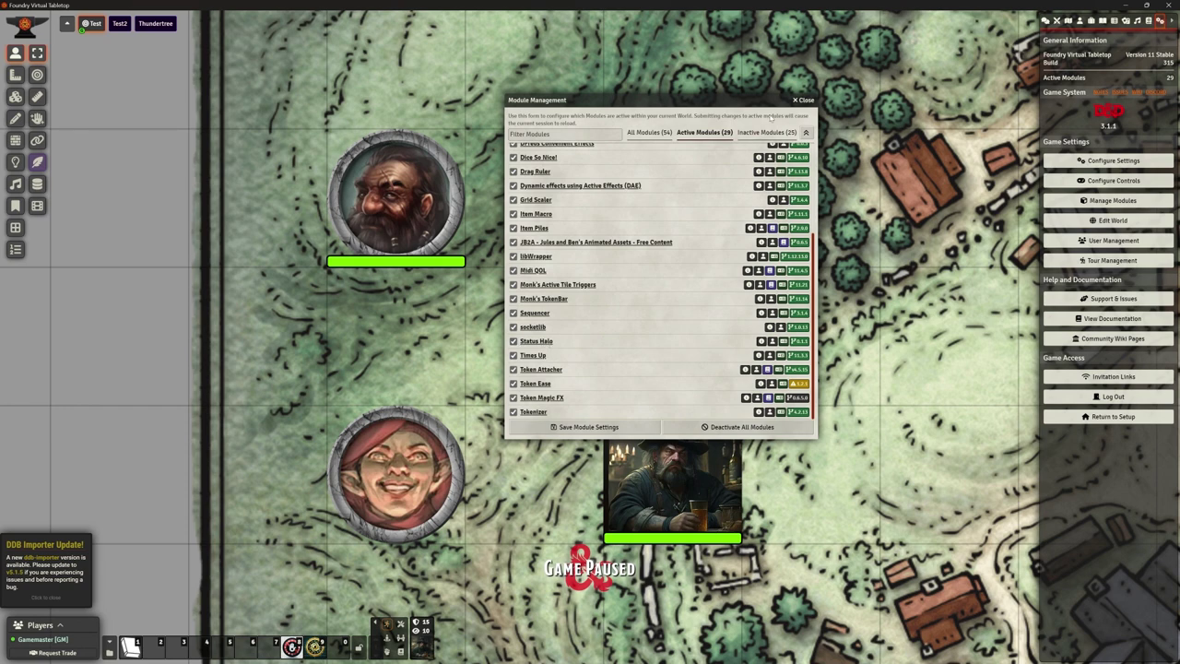
Close the Module Management window to reveal the forest battle map and its tokens.
{"action": "left_click", "coordinate": [805, 100]}
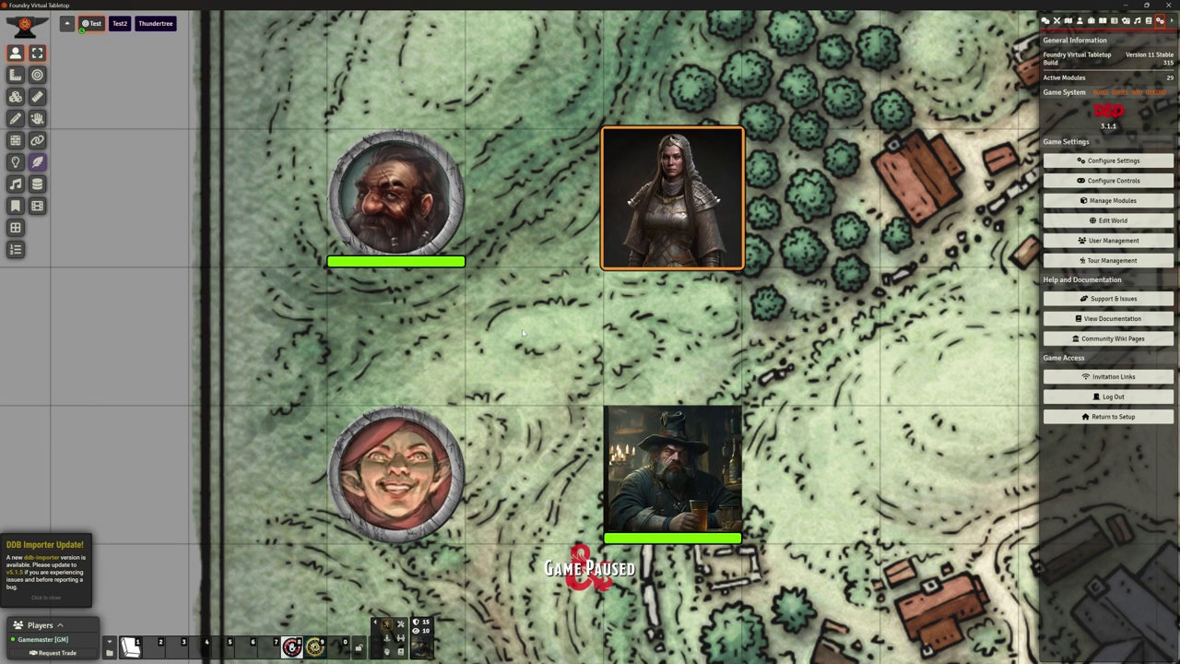
Open the Configure Settings window from the Game Settings sidebar.
{"action": "left_click", "coordinate": [1111, 166]}
Scroll through the module settings list, then close the Configure Game Settings window.
{"action": "scroll", "coordinate": [460, 388], "scroll_direction": "down", "scroll_amount": 3}
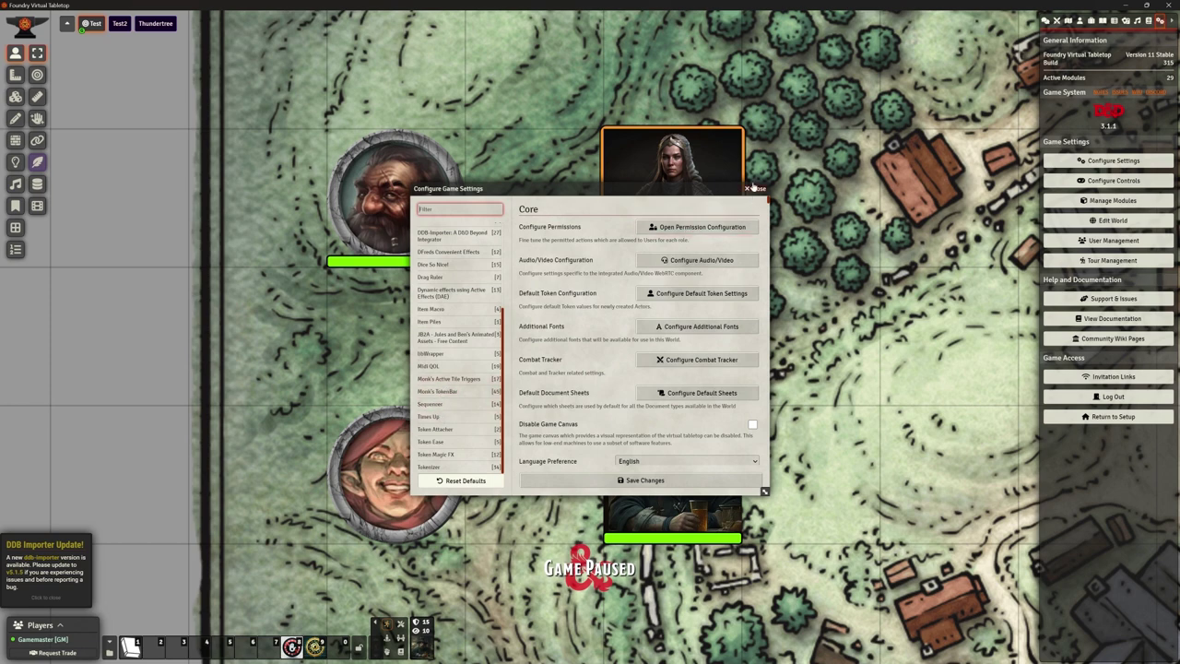
{"action": "left_click", "coordinate": [754, 189]}
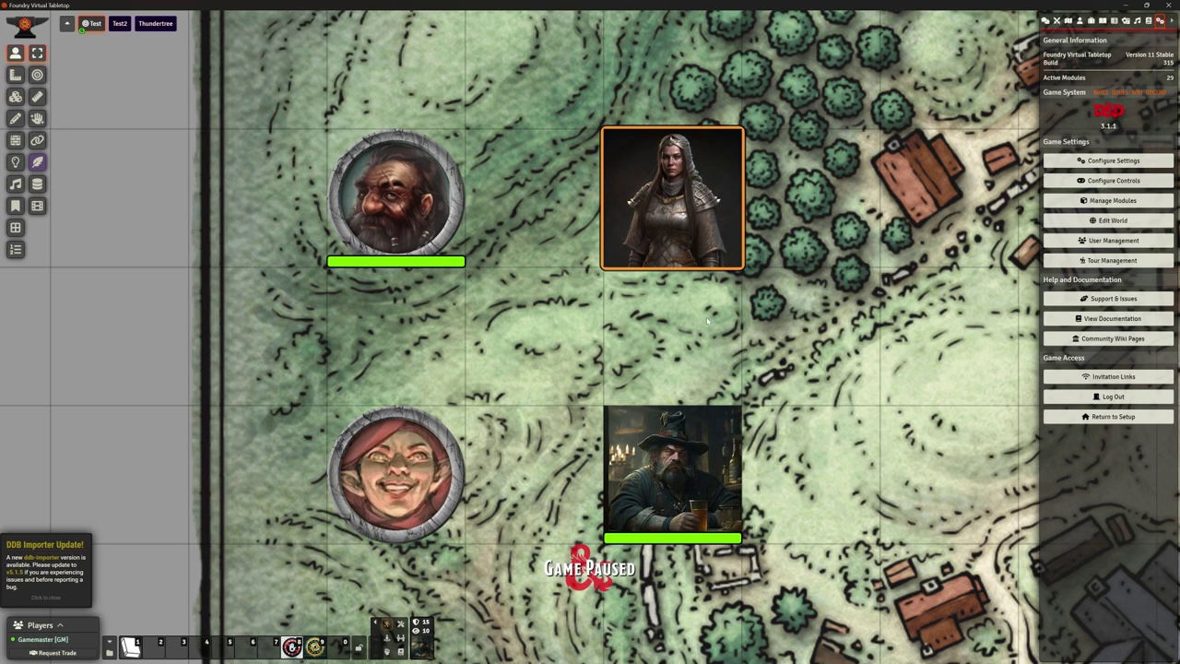
Give the dwarf token Dead, Charmed, Diseased, Flying, Hovering, Paralyzed, Restrained and Stunned conditions.
{"action": "left_click", "coordinate": [386, 199]}
{"action": "right_click", "coordinate": [388, 201]}
{"action": "left_click", "coordinate": [510, 196]}
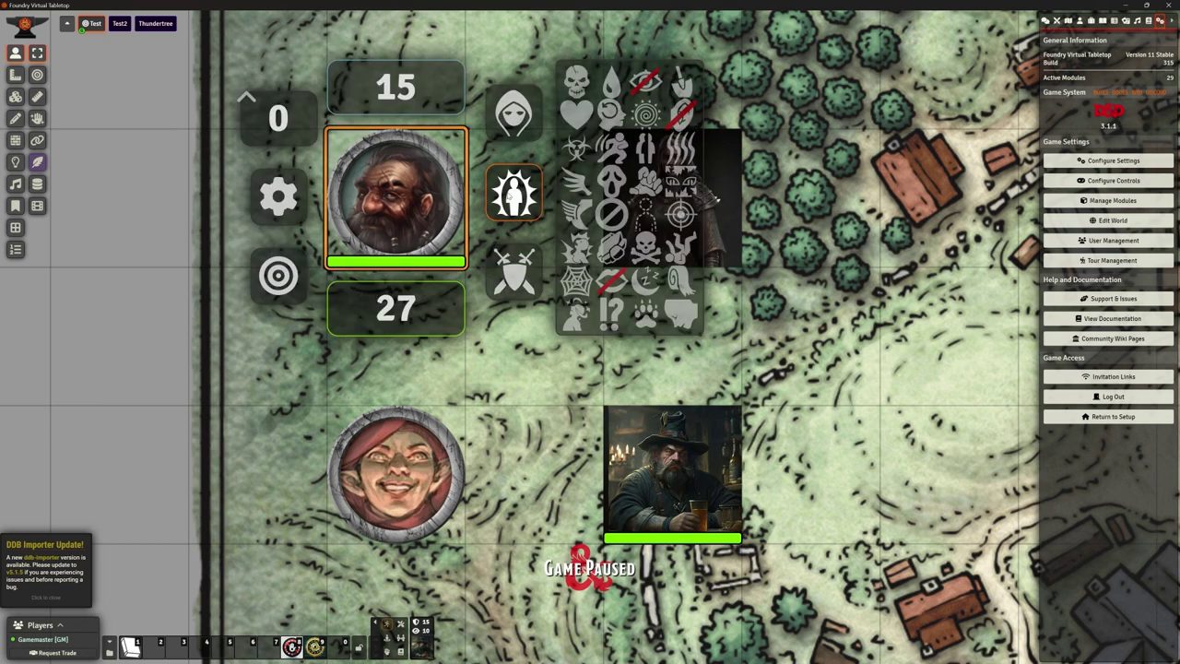
{"action": "left_click", "coordinate": [577, 81]}
{"action": "left_click", "coordinate": [576, 112]}
{"action": "left_click", "coordinate": [576, 146]}
{"action": "left_click", "coordinate": [577, 181]}
{"action": "left_click", "coordinate": [576, 214]}
{"action": "left_click", "coordinate": [577, 247]}
{"action": "left_click", "coordinate": [576, 280]}
{"action": "left_click", "coordinate": [577, 315]}
{"action": "right_click", "coordinate": [544, 395]}
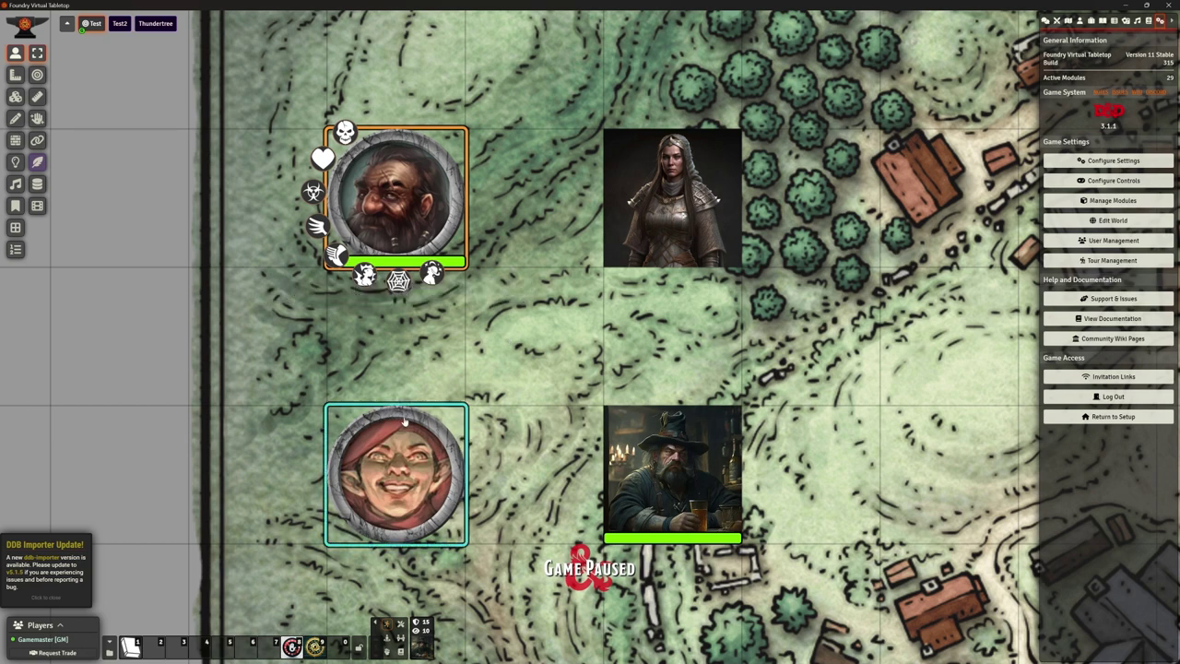
Apply Burrowing, Hiding and Grappled conditions to the halfling token.
{"action": "right_click", "coordinate": [408, 458]}
{"action": "left_click", "coordinate": [514, 466]}
{"action": "left_click", "coordinate": [683, 360]}
{"action": "left_click", "coordinate": [680, 457]}
{"action": "left_click", "coordinate": [645, 456]}
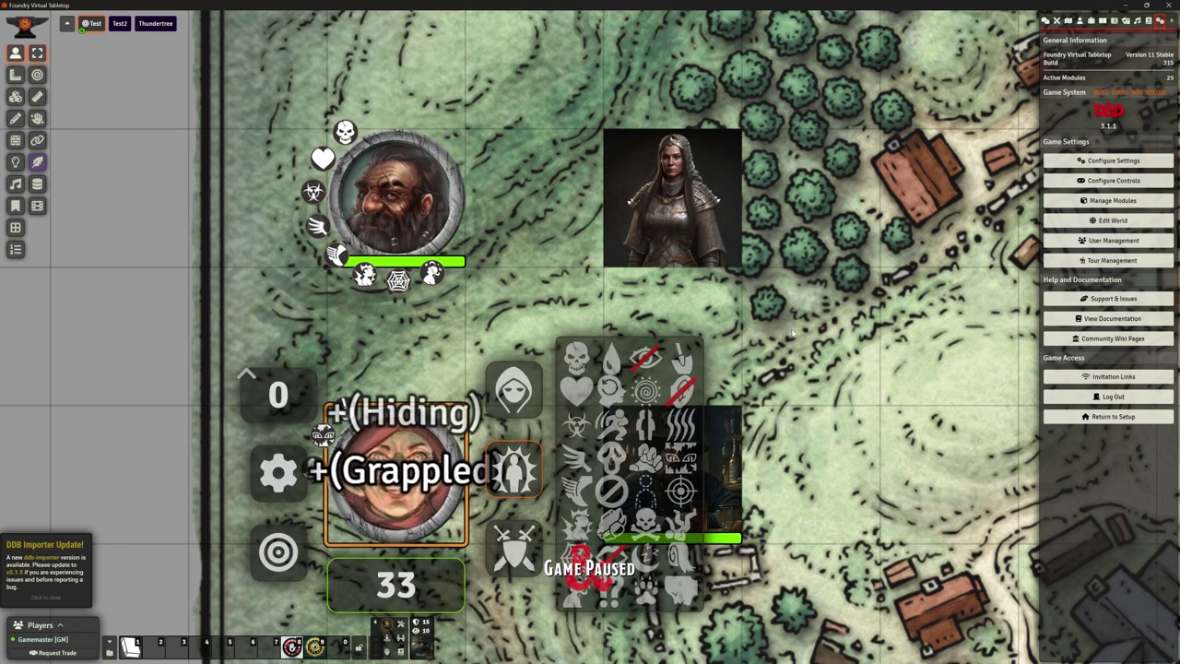
{"action": "right_click", "coordinate": [325, 408]}
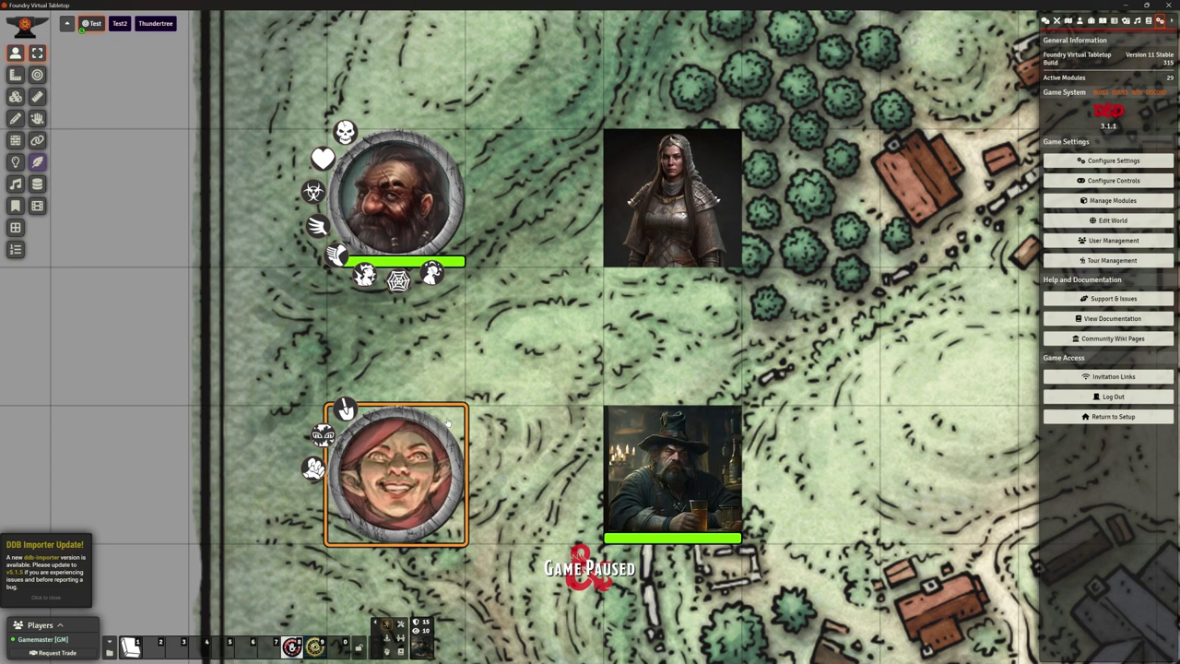
Check the spell list on the dwarf's character sheet, then close the sheet.
{"action": "left_click", "coordinate": [403, 210]}
{"action": "double_click", "coordinate": [403, 210]}
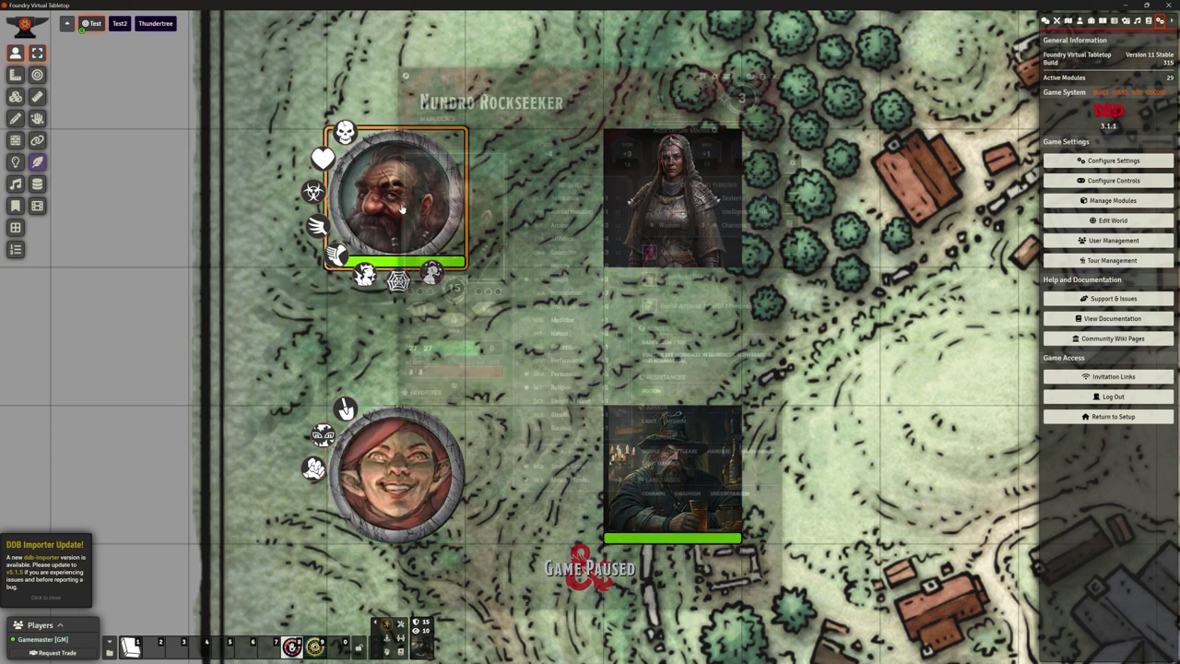
{"action": "left_click", "coordinate": [794, 223]}
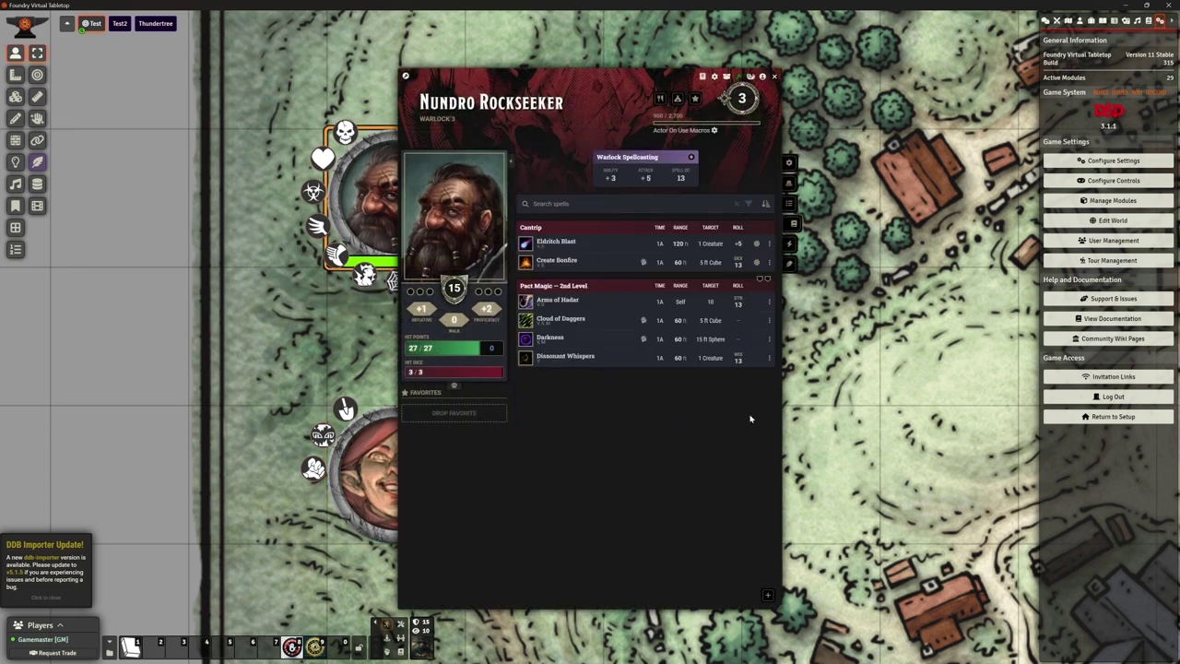
{"action": "left_click", "coordinate": [775, 76]}
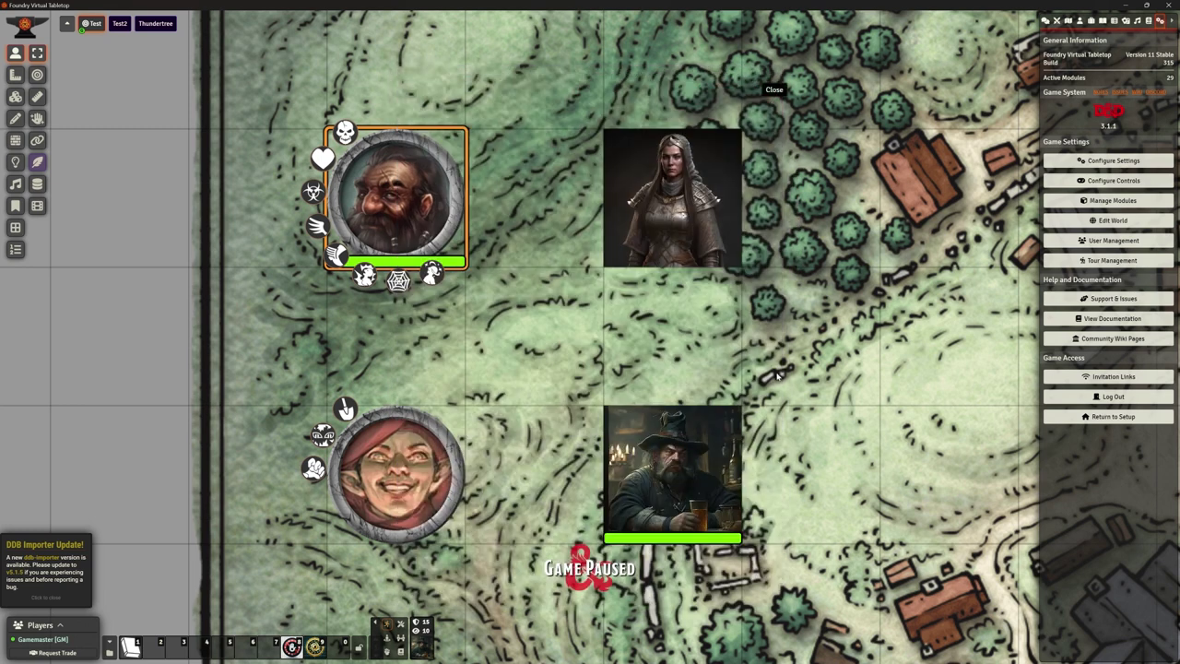
Mark the armoured woman token as Paralyzed and Petrified.
{"action": "left_click", "coordinate": [663, 192]}
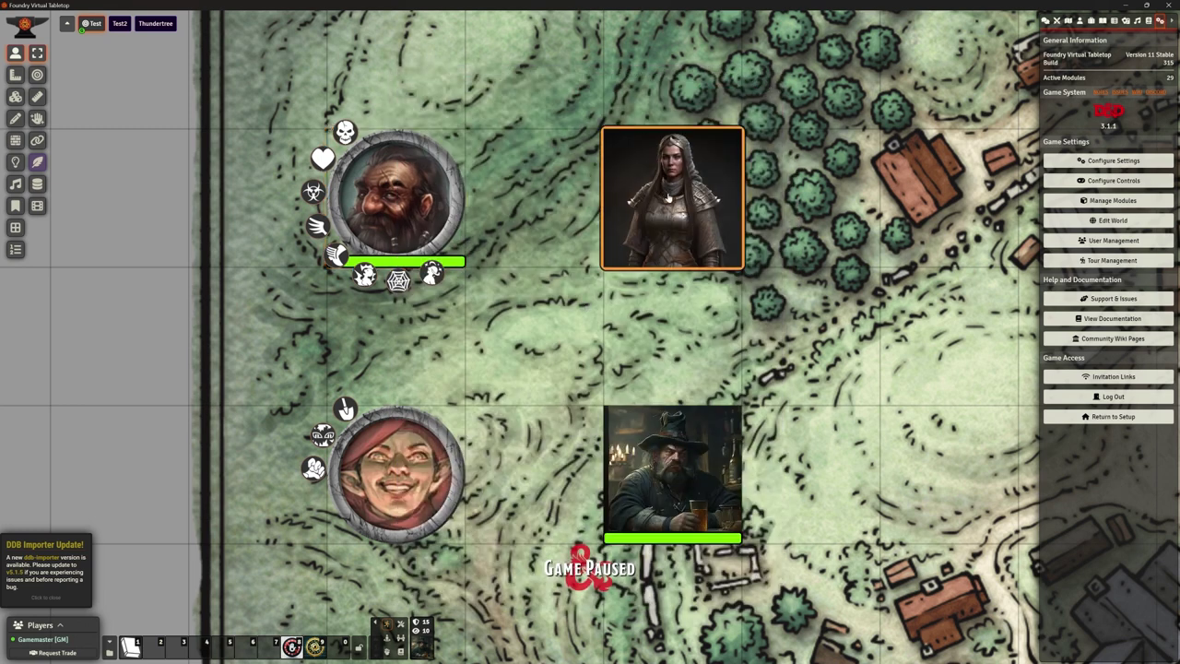
{"action": "right_click", "coordinate": [668, 196]}
{"action": "left_click", "coordinate": [791, 192]}
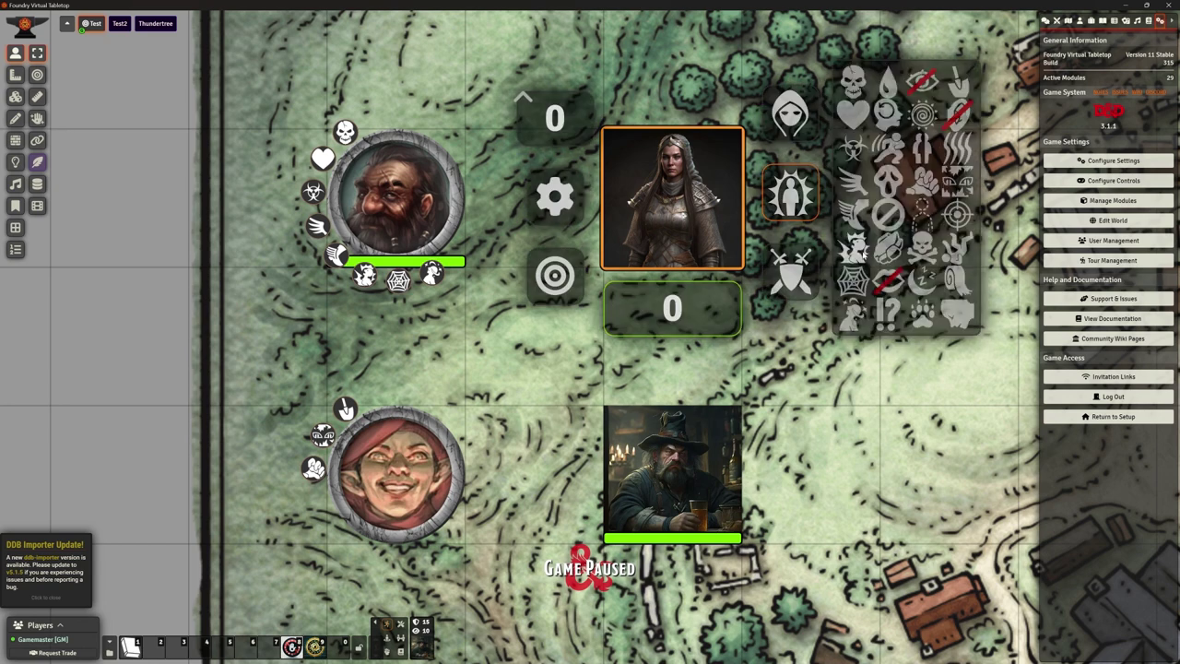
{"action": "left_click", "coordinate": [854, 247]}
{"action": "left_click", "coordinate": [888, 248]}
{"action": "left_click", "coordinate": [696, 328]}
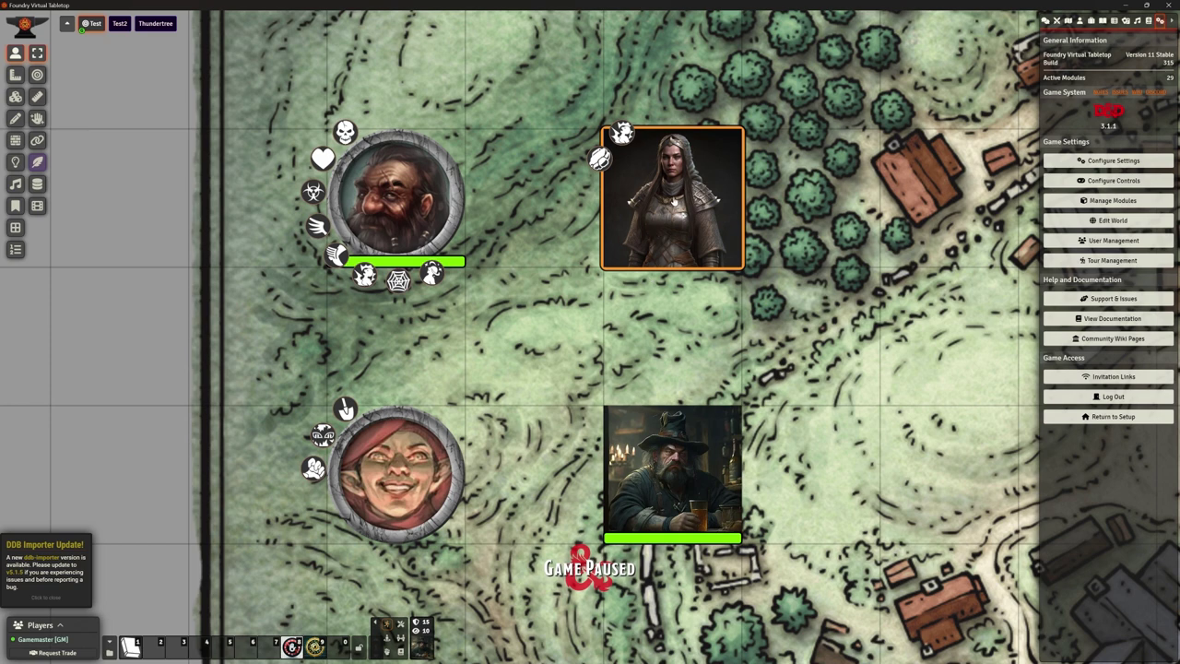
Add Restrained, Invisible, Grappled, Marked, Stable, Unconscious and Prone to the armoured woman token.
{"action": "right_click", "coordinate": [669, 199]}
{"action": "left_click", "coordinate": [790, 193]}
{"action": "left_click", "coordinate": [853, 280]}
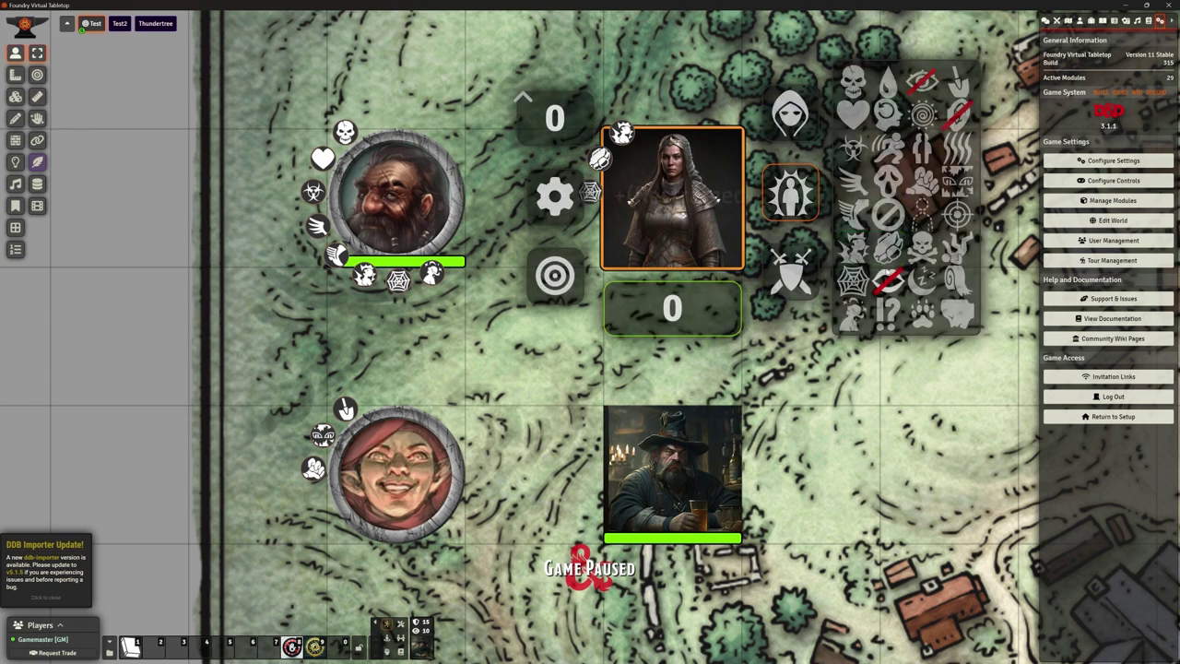
{"action": "left_click", "coordinate": [922, 214]}
{"action": "left_click", "coordinate": [923, 181]}
{"action": "left_click", "coordinate": [958, 214]}
{"action": "left_click", "coordinate": [957, 279]}
{"action": "left_click", "coordinate": [957, 314]}
{"action": "right_click", "coordinate": [654, 202]}
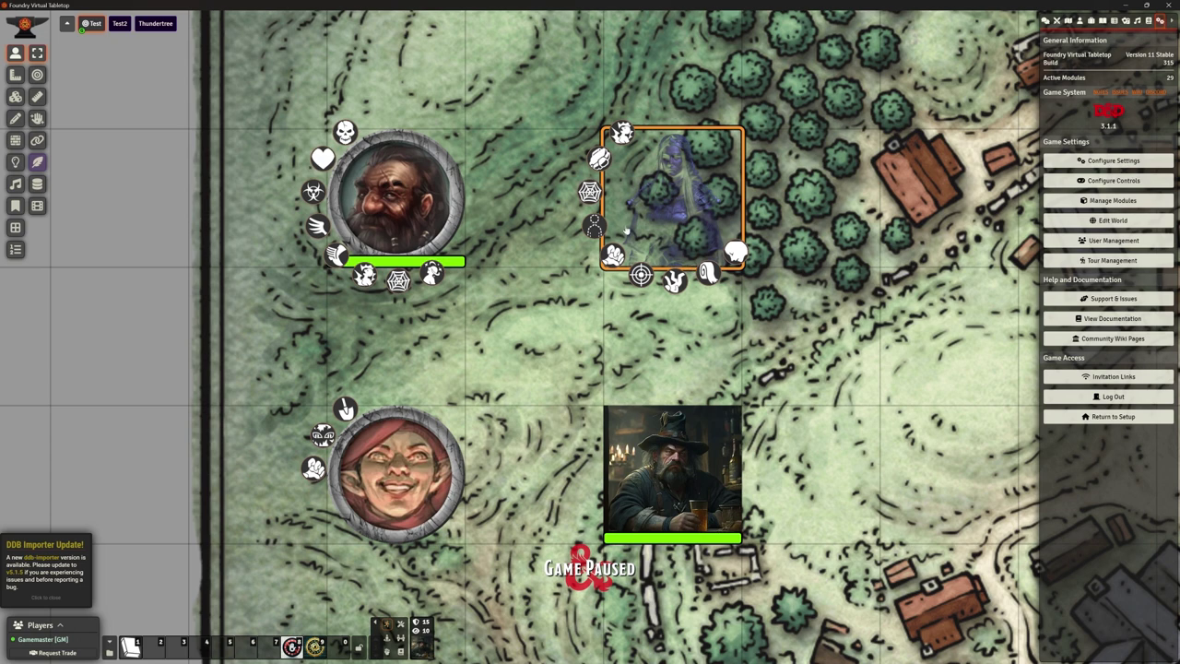
Remove the Invisible condition from the woman token so she stays visible.
{"action": "right_click", "coordinate": [667, 194]}
{"action": "left_click", "coordinate": [791, 192]}
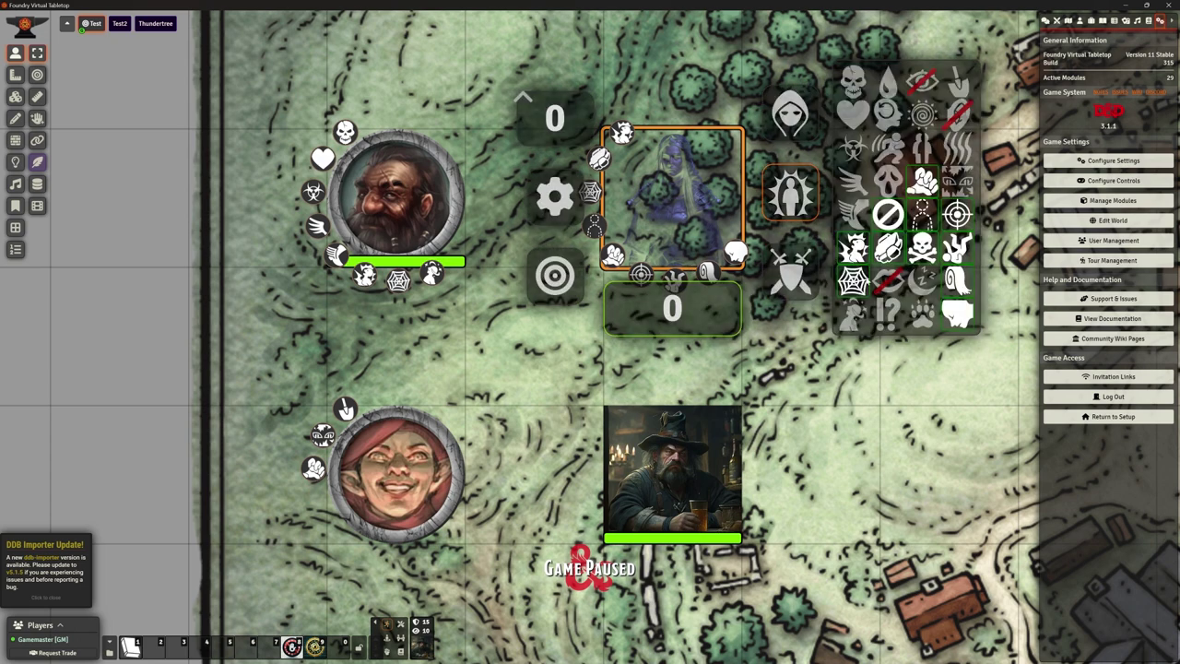
{"action": "left_click", "coordinate": [922, 214]}
{"action": "left_click", "coordinate": [922, 214]}
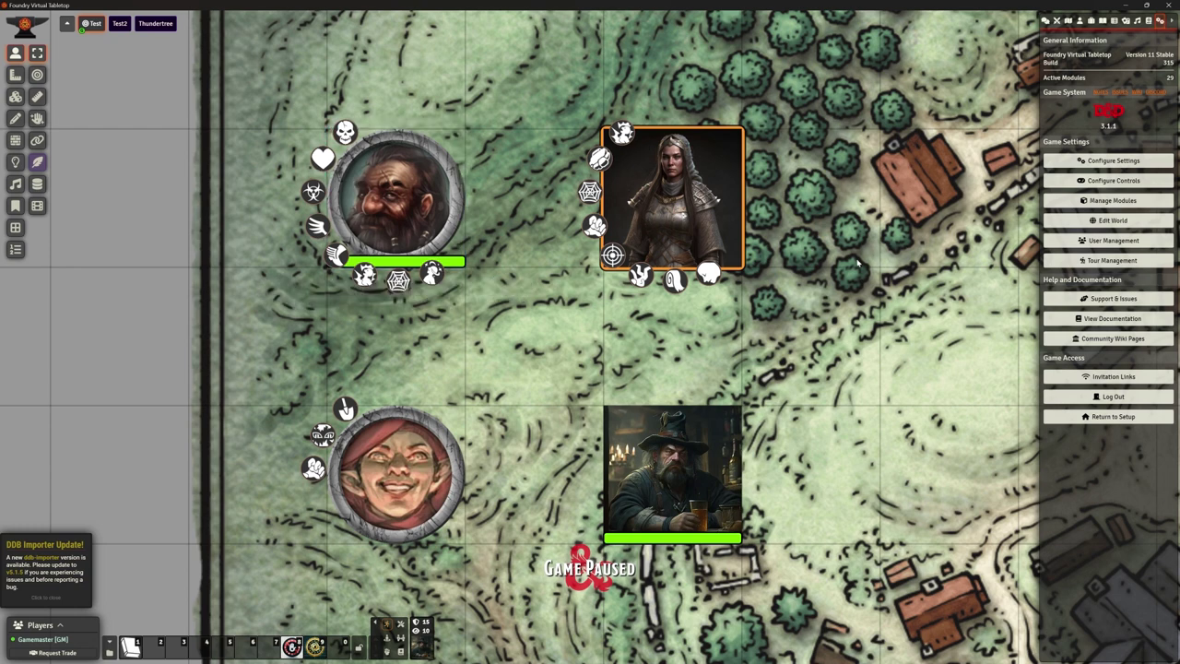
Deactivate the Status Halo module, save the module settings and confirm the game reload.
{"action": "left_click", "coordinate": [1113, 203]}
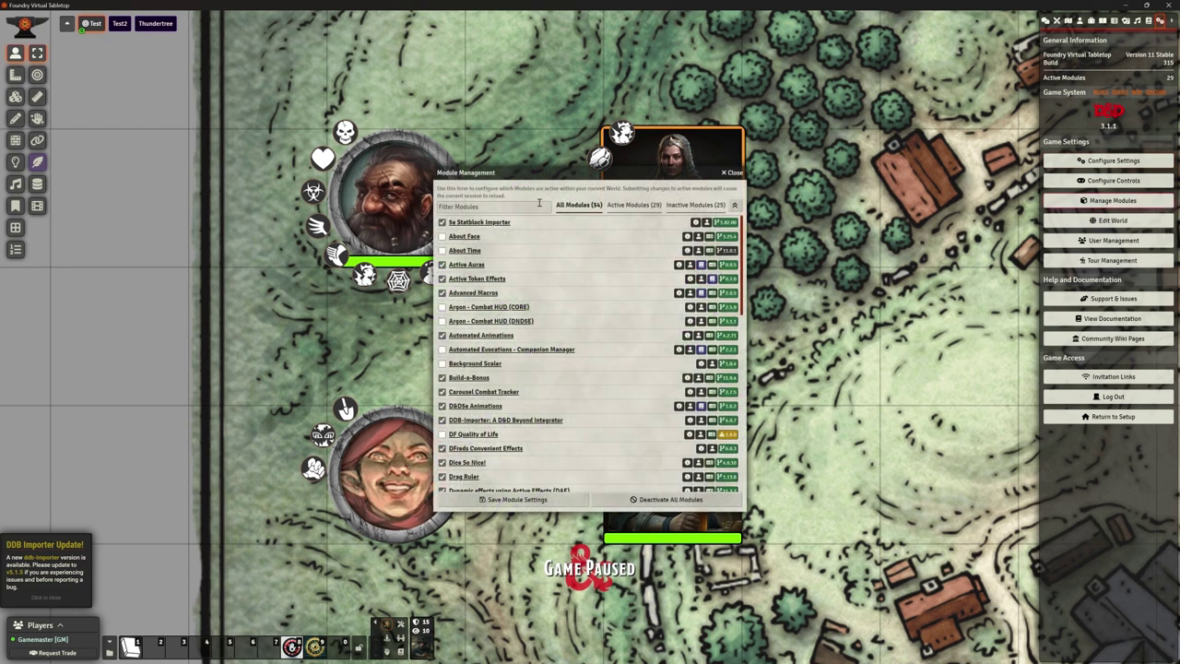
{"action": "scroll", "coordinate": [557, 350], "scroll_direction": "down", "scroll_amount": 3}
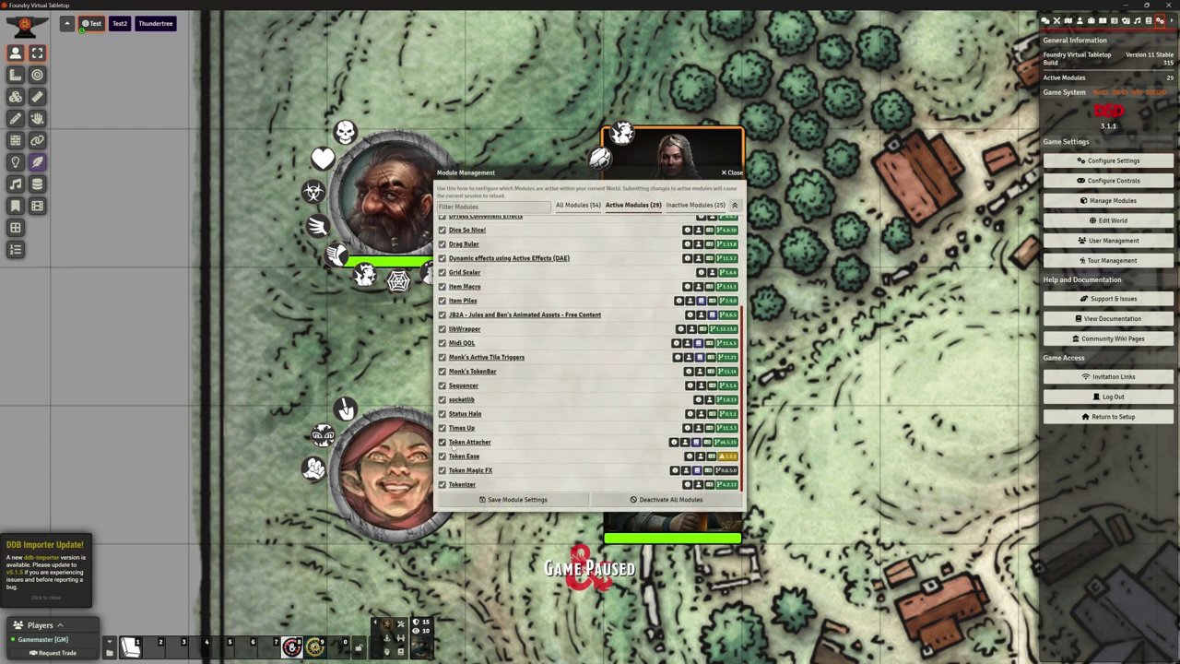
{"action": "left_click", "coordinate": [516, 499]}
{"action": "left_click", "coordinate": [636, 357]}
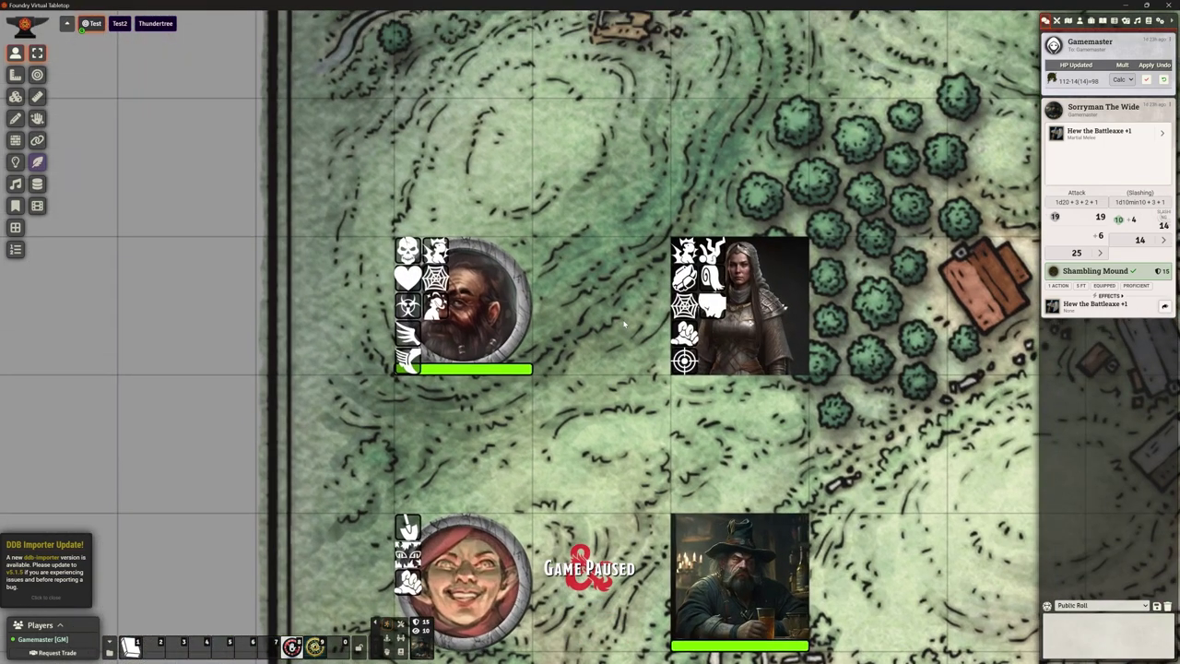
{"action": "left_click_drag", "start_coordinate": [624, 323], "coordinate": [606, 309]}
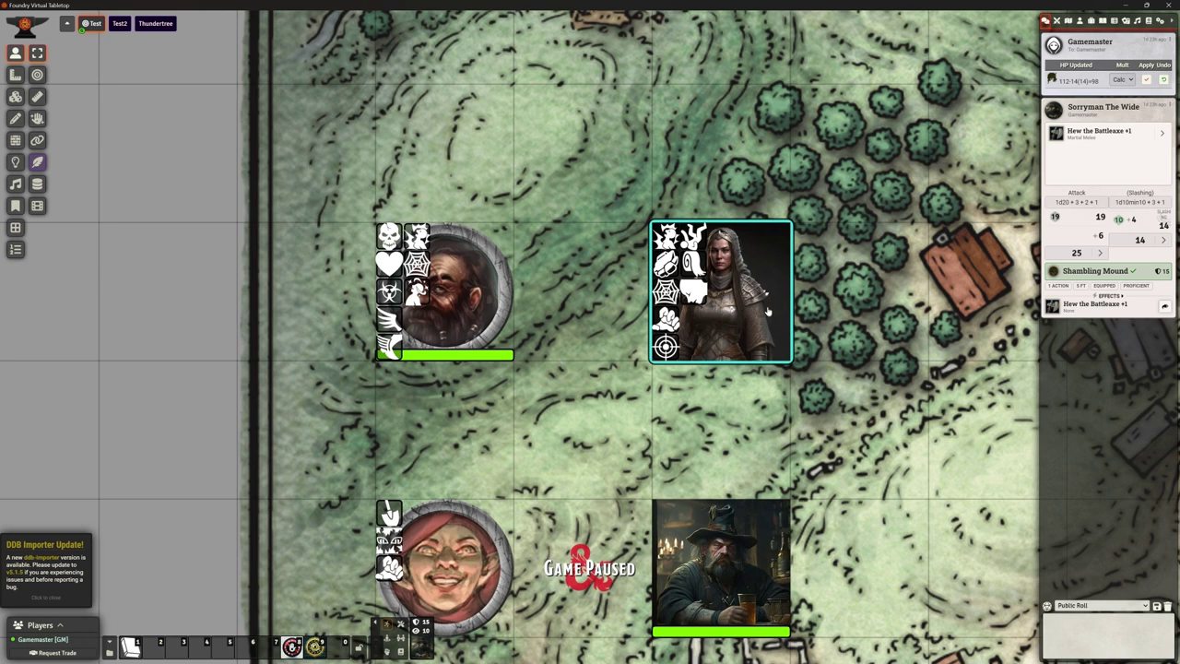
{"action": "left_click", "coordinate": [410, 263]}
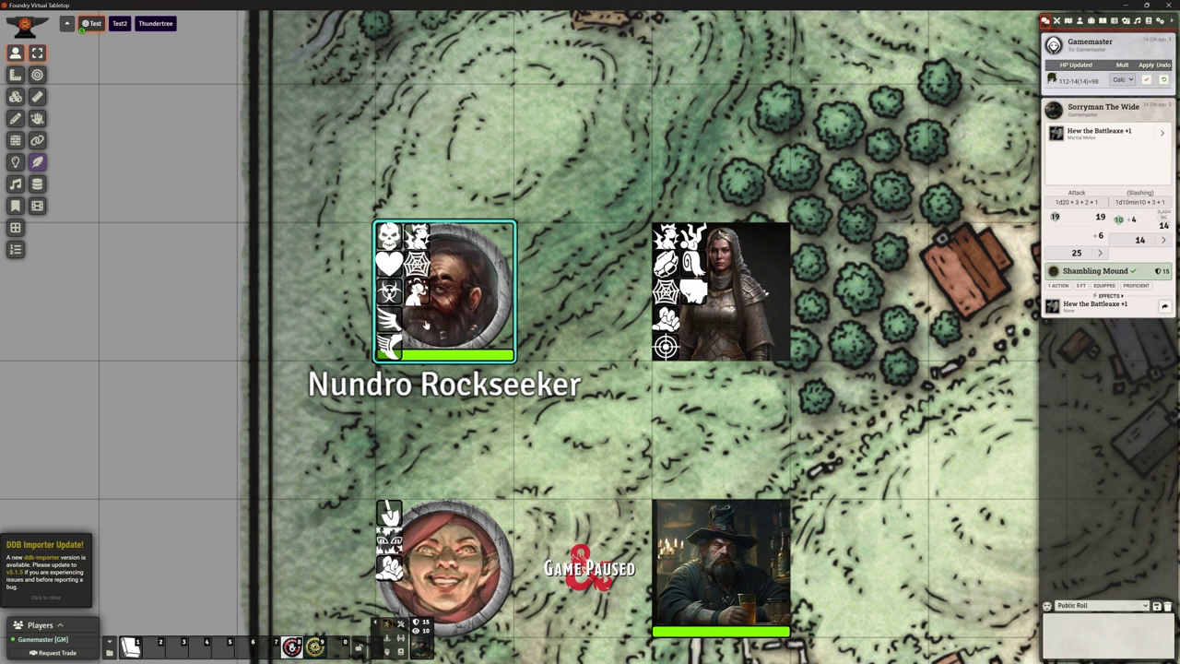
{"action": "left_click", "coordinate": [534, 398]}
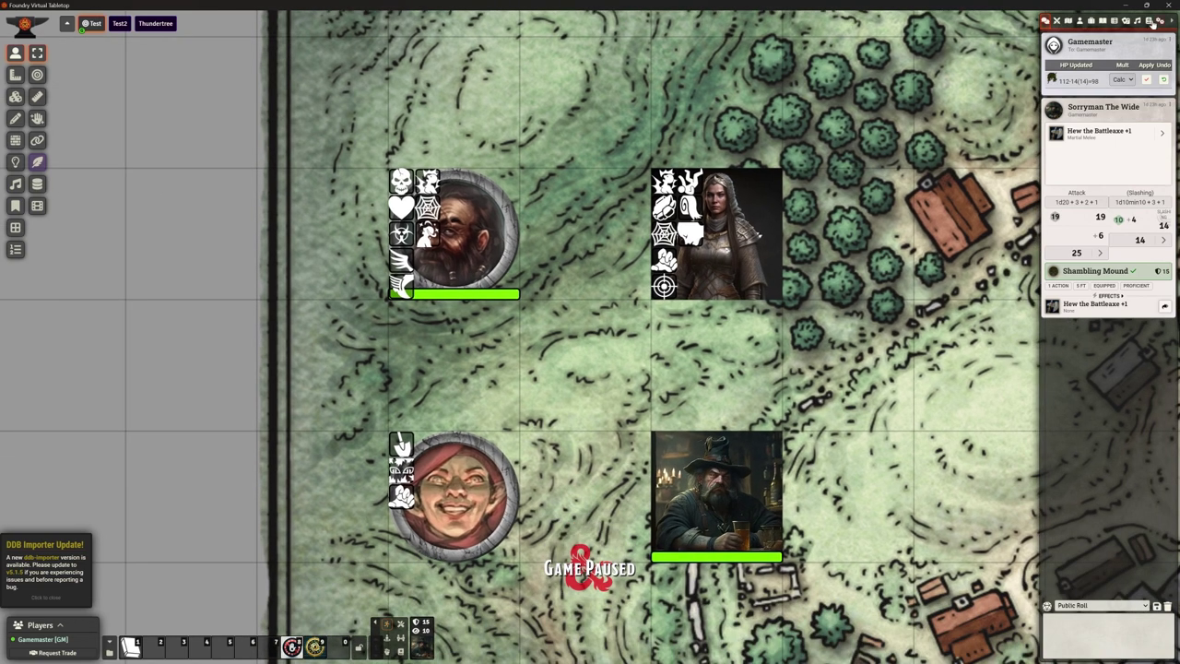
Check Status Halo in Manage Modules, save the module settings and confirm the reload.
{"action": "left_click", "coordinate": [1160, 22]}
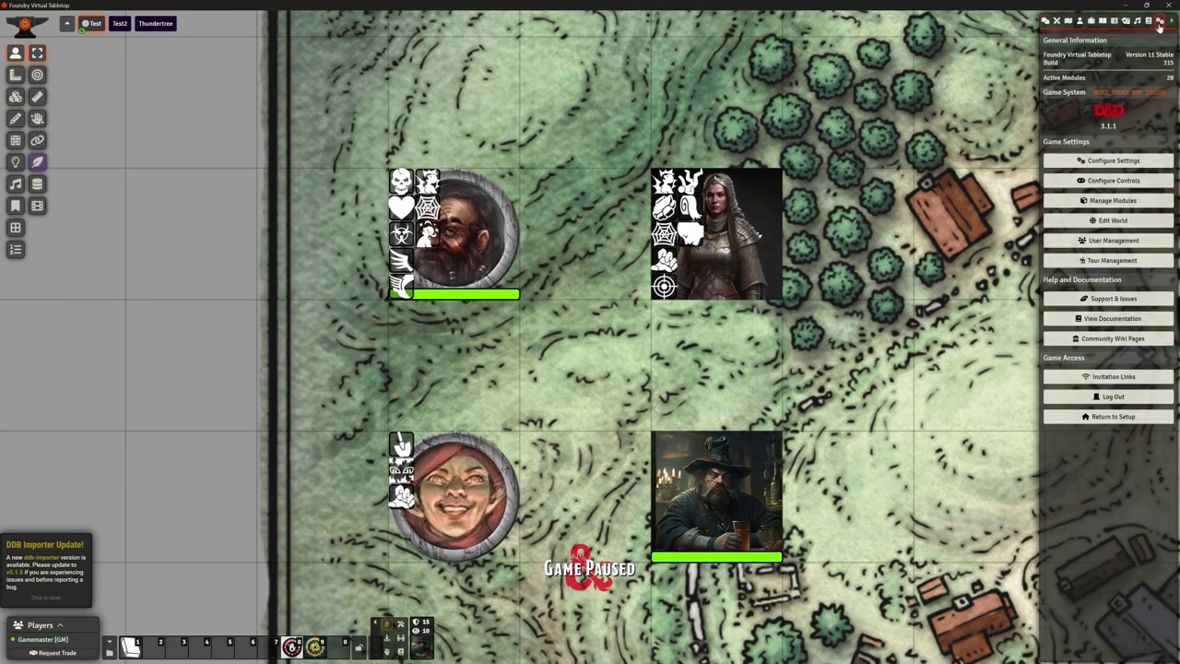
{"action": "left_click", "coordinate": [1113, 201]}
{"action": "scroll", "coordinate": [572, 351], "scroll_direction": "down", "scroll_amount": 10}
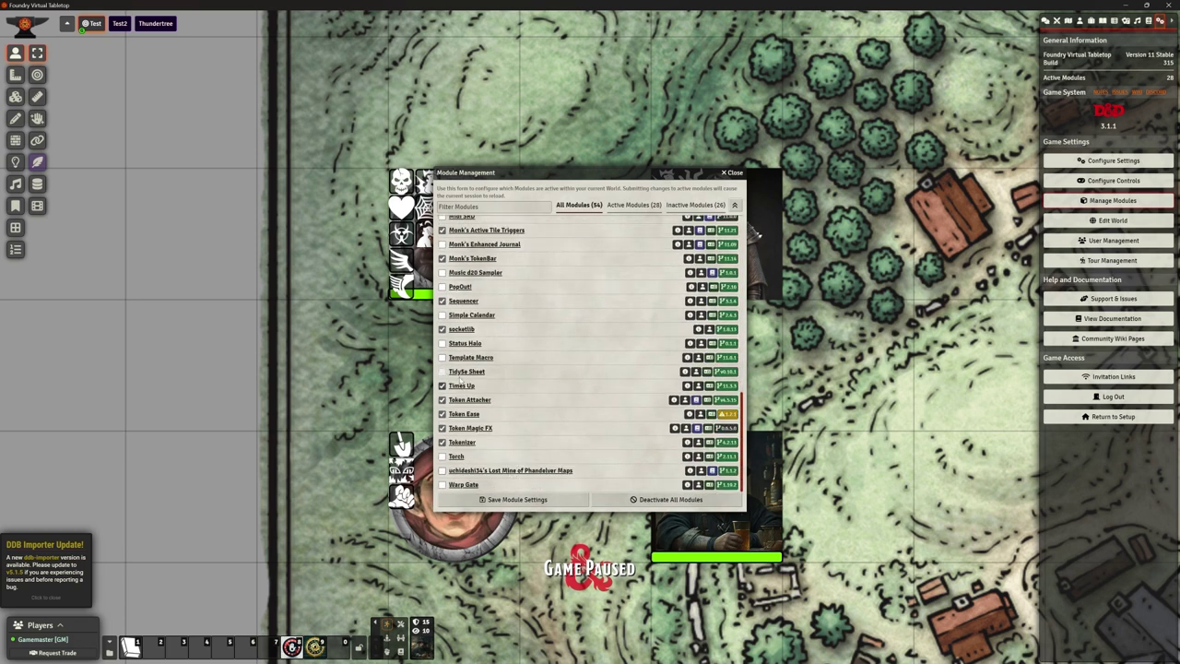
{"action": "left_click", "coordinate": [442, 343]}
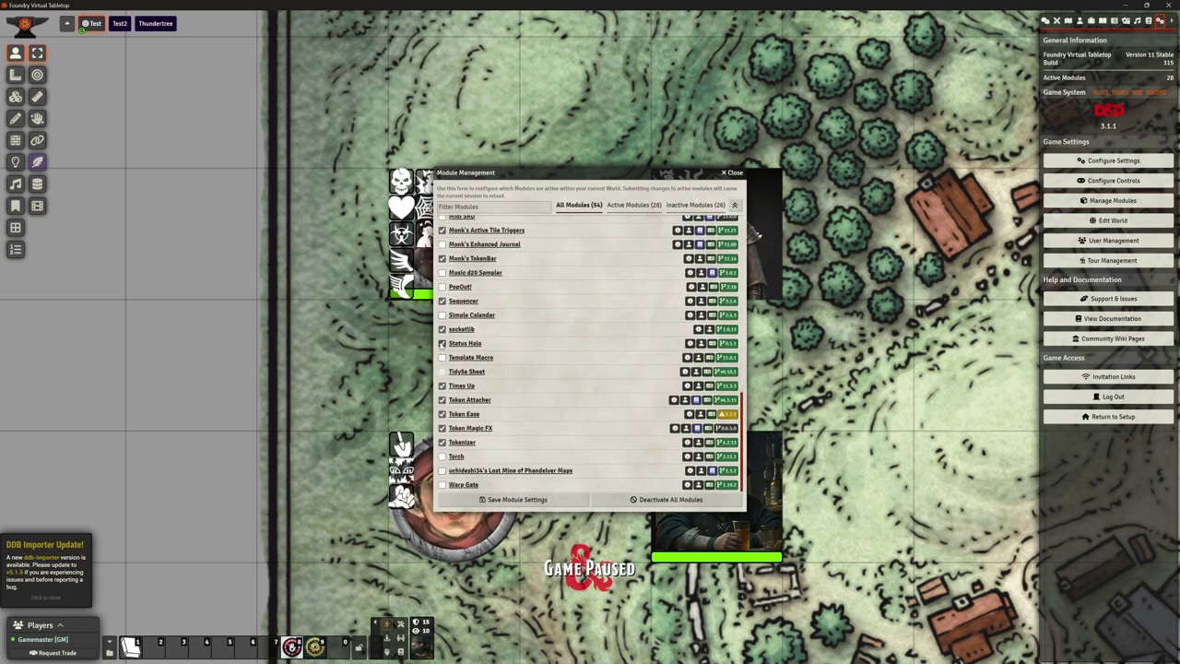
{"action": "left_click", "coordinate": [514, 500]}
{"action": "left_click", "coordinate": [544, 357]}
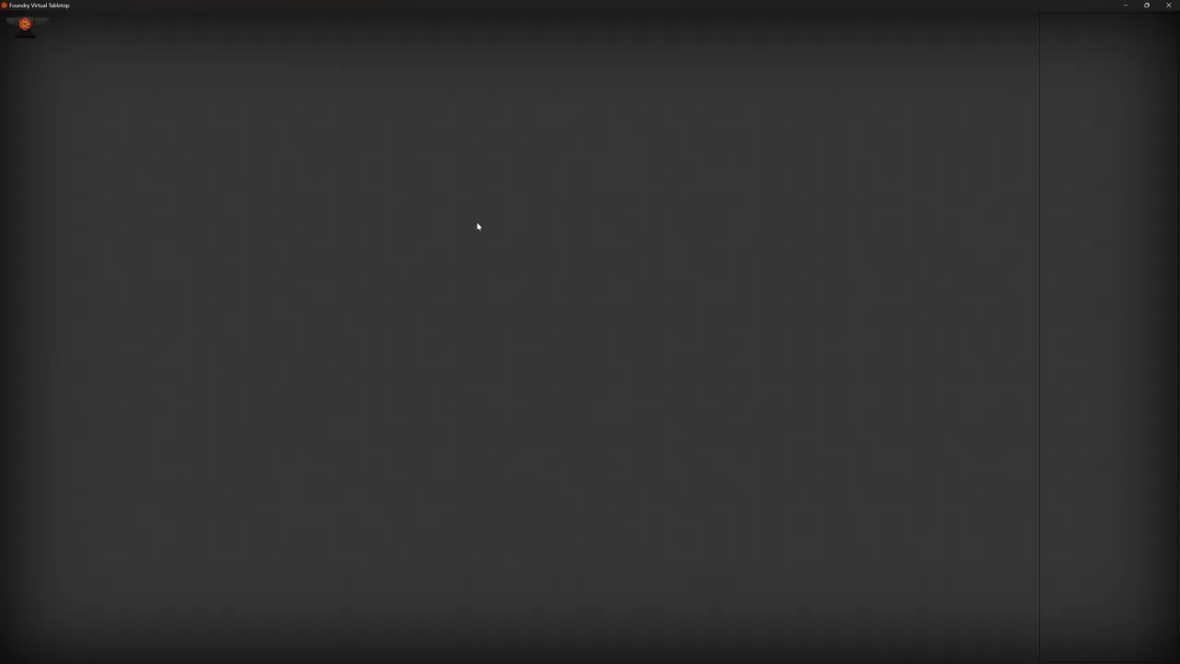